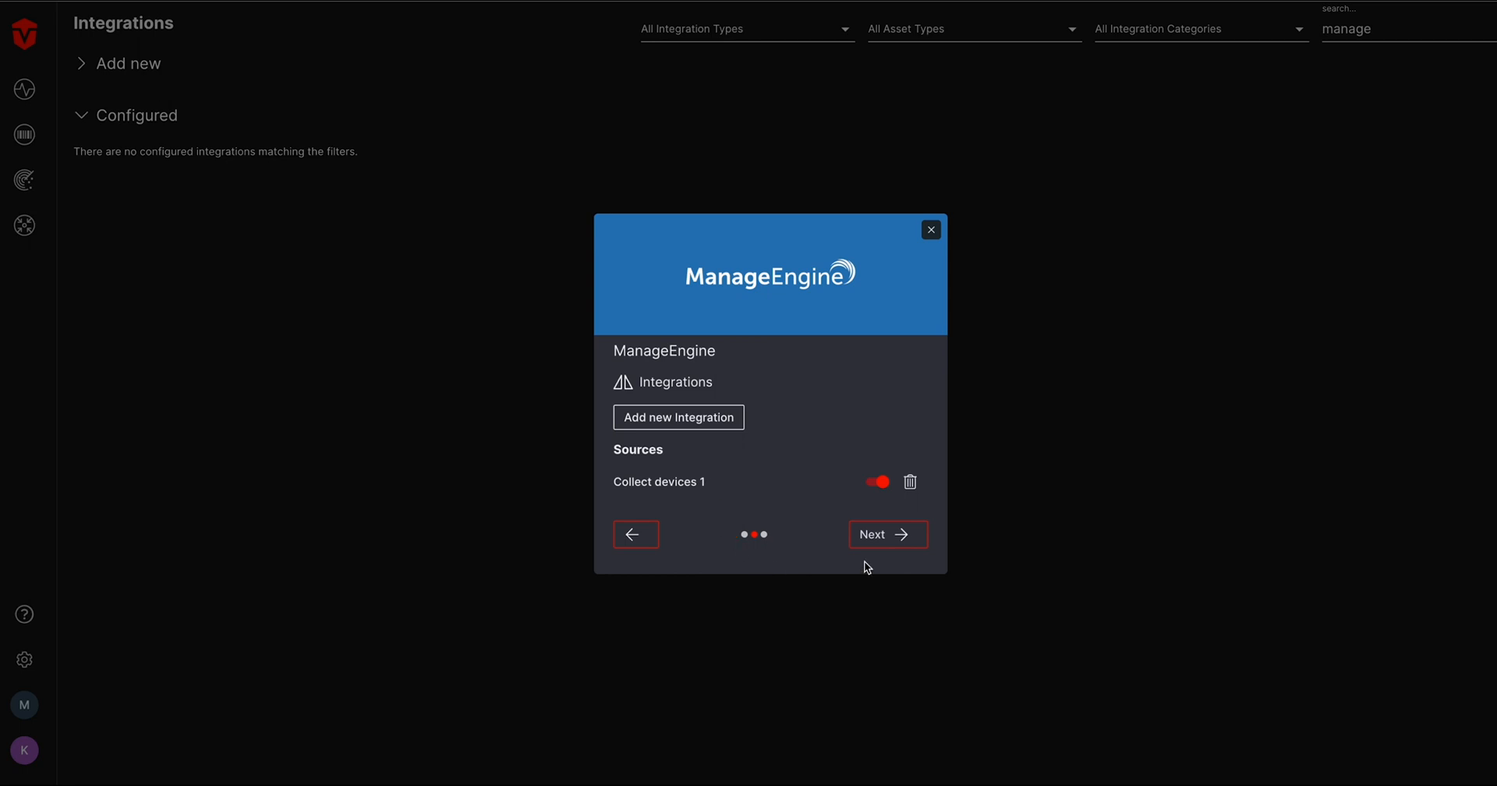
- Activate the ManageEngine integration with its device collection source enabled, leaving the optional general details blank
{"action": "left_click", "coordinate": [891, 540]}
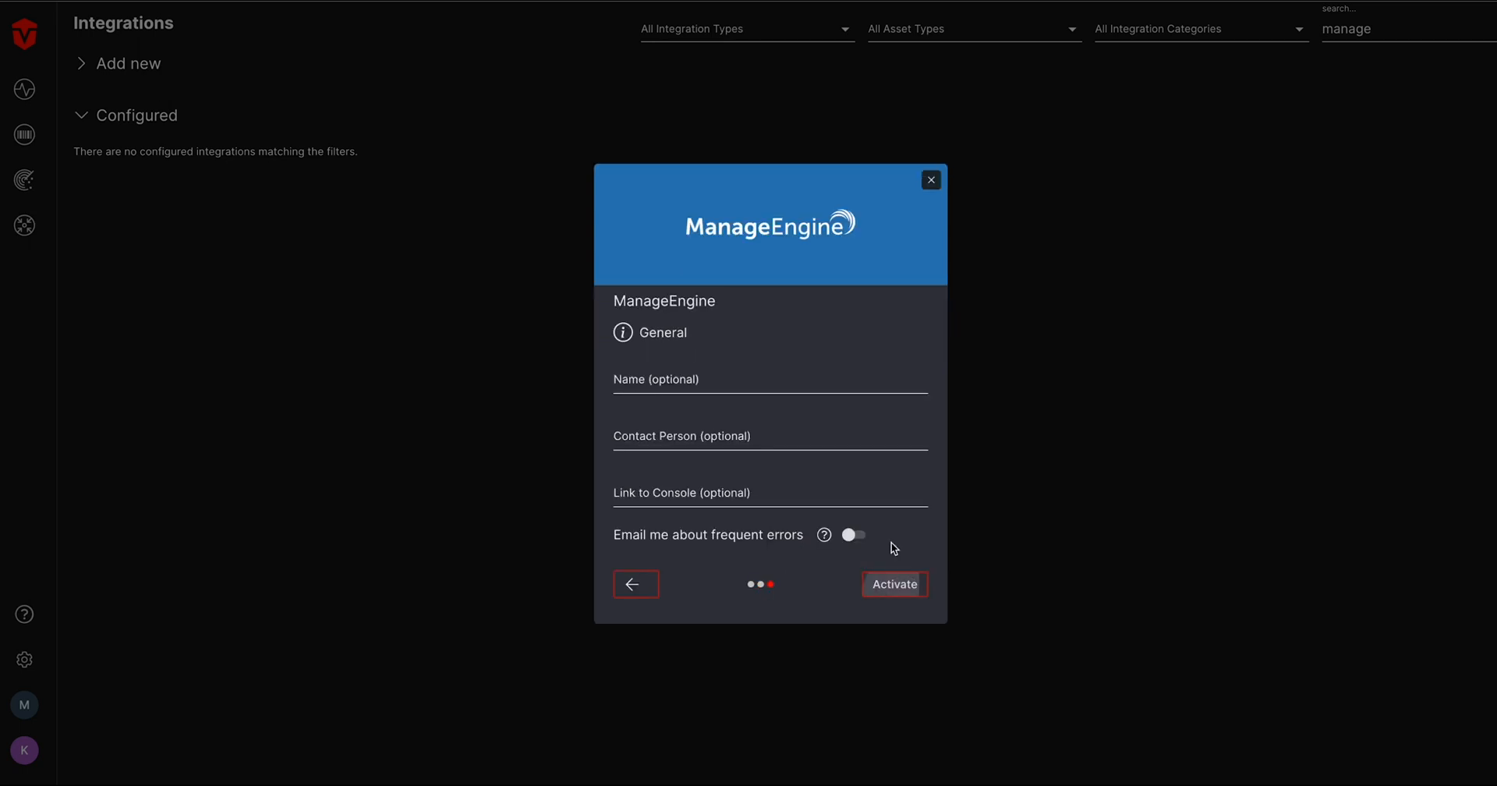
{"action": "left_click", "coordinate": [901, 589]}
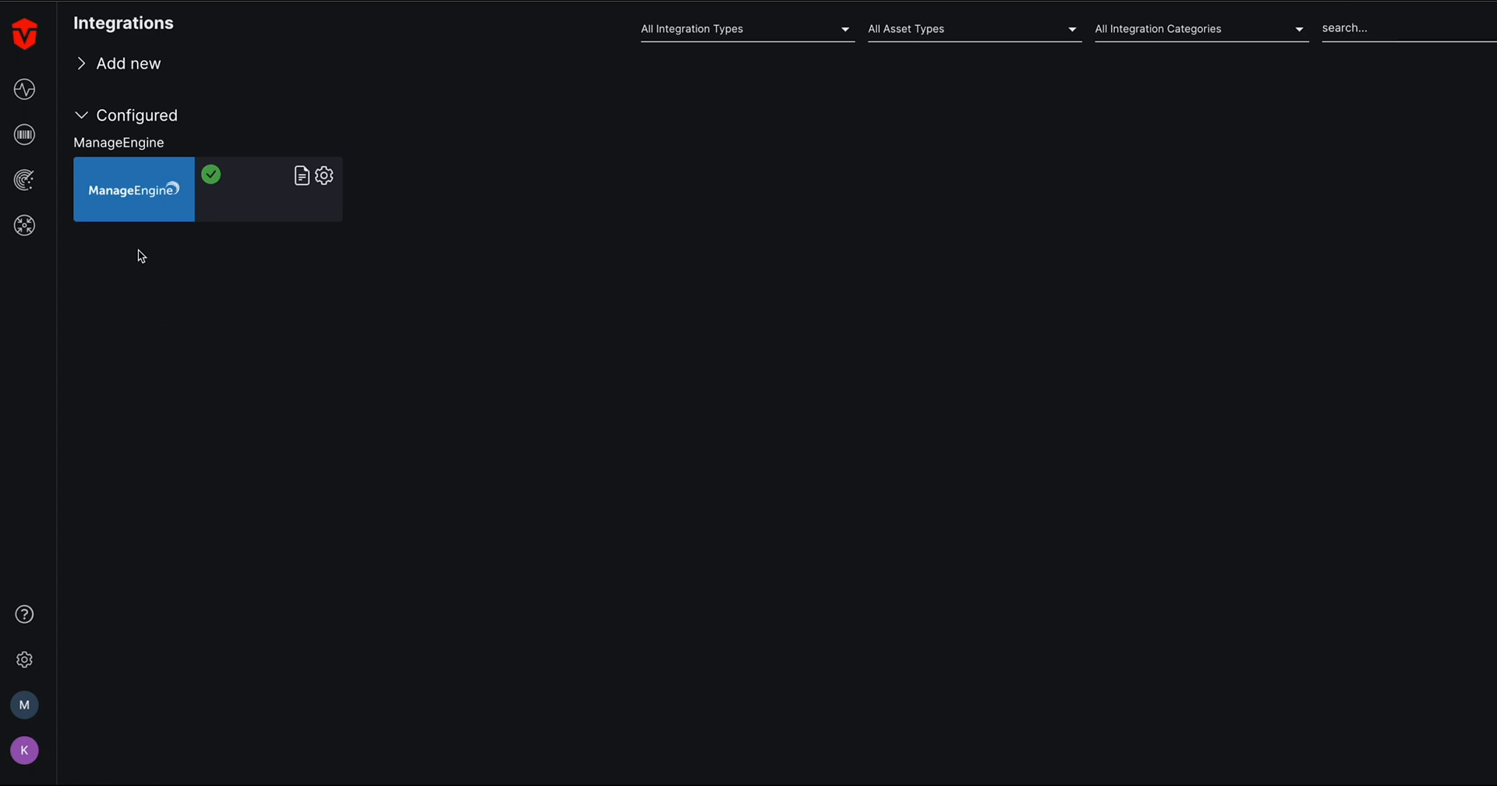
- Check the dashboard's endpoint controls coverage report and open the live inventory of devices
{"action": "left_click", "coordinate": [23, 39]}
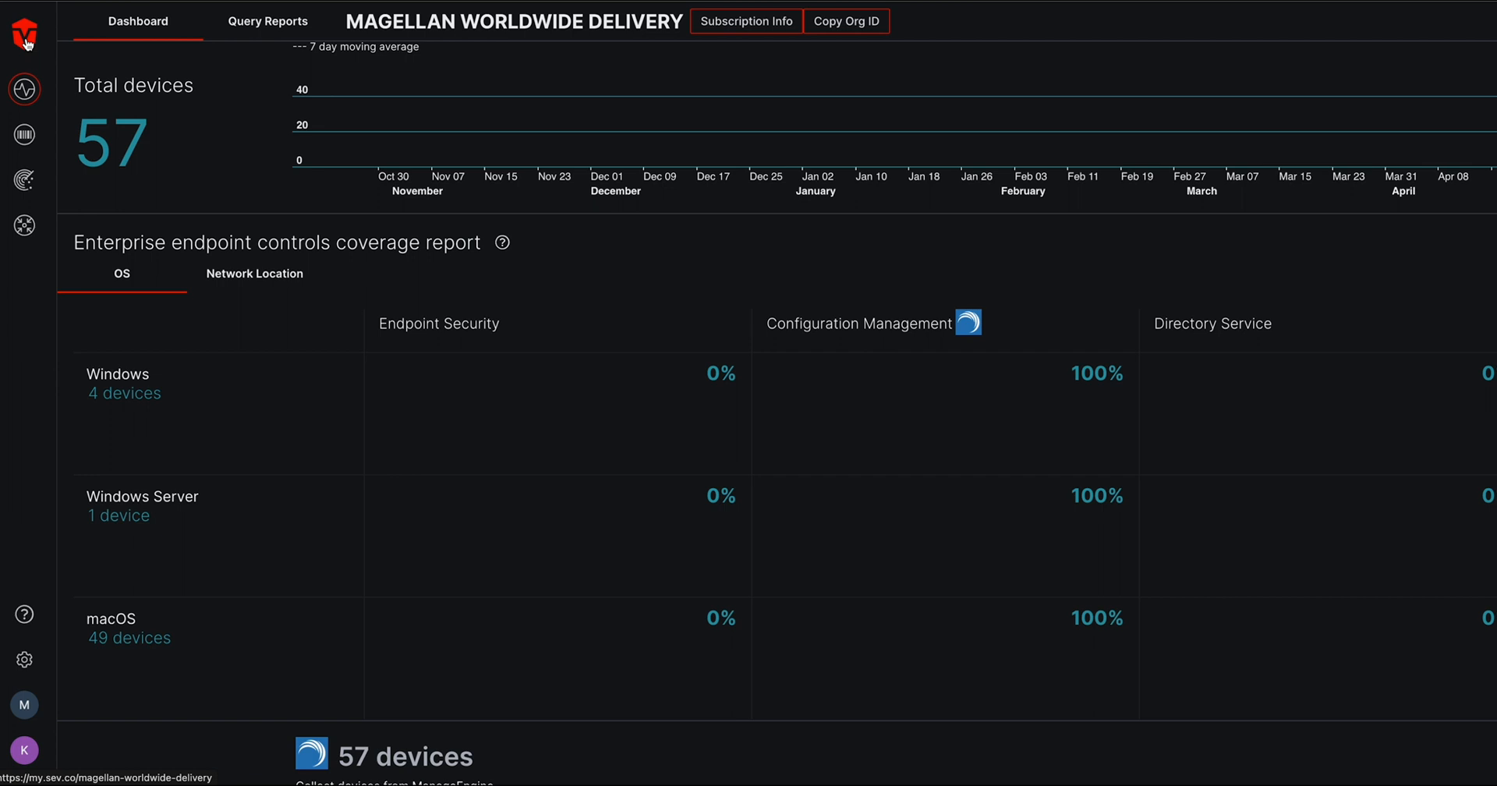
{"action": "mouse_move", "coordinate": [24, 135]}
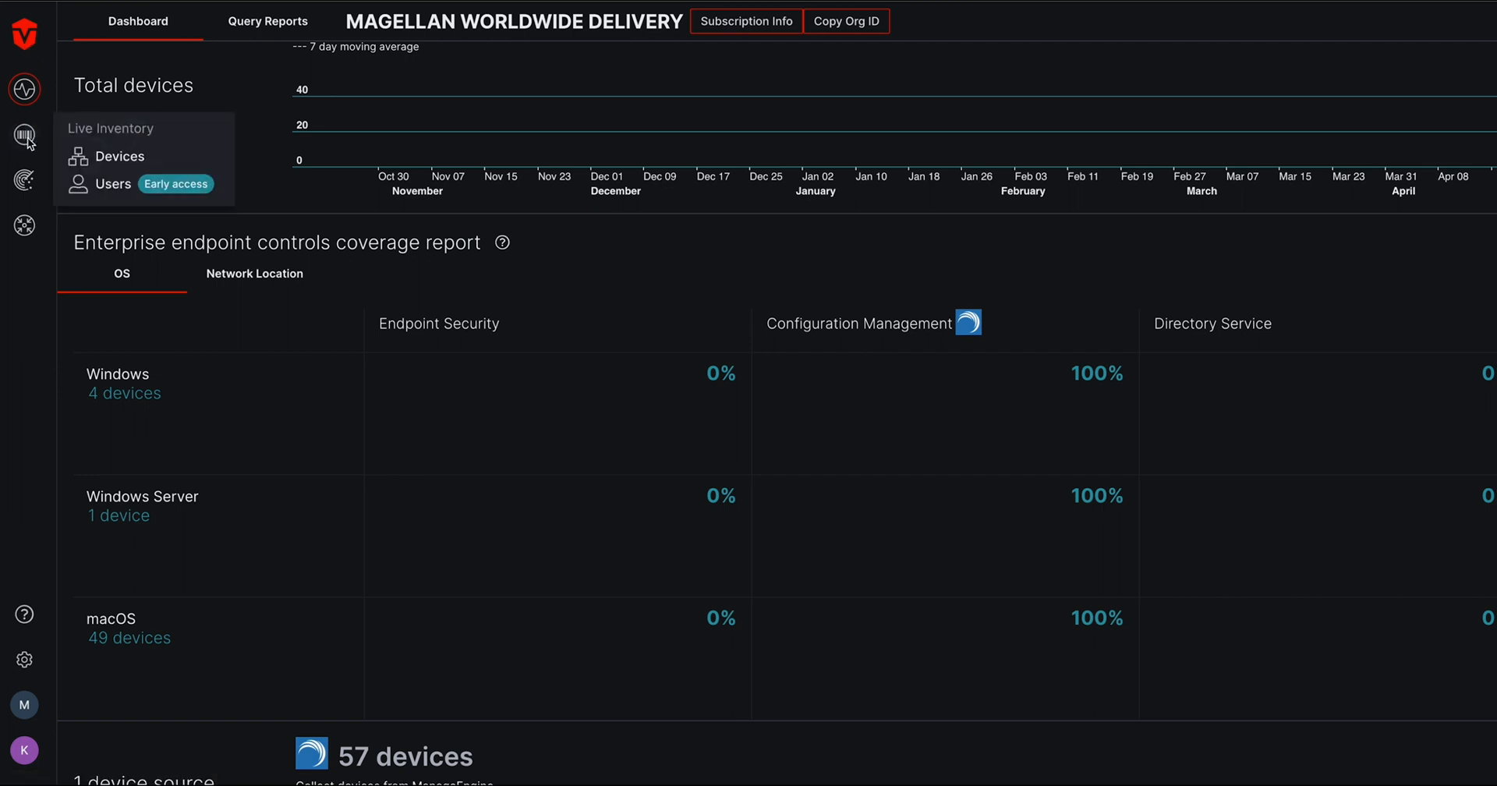
{"action": "left_click", "coordinate": [117, 159]}
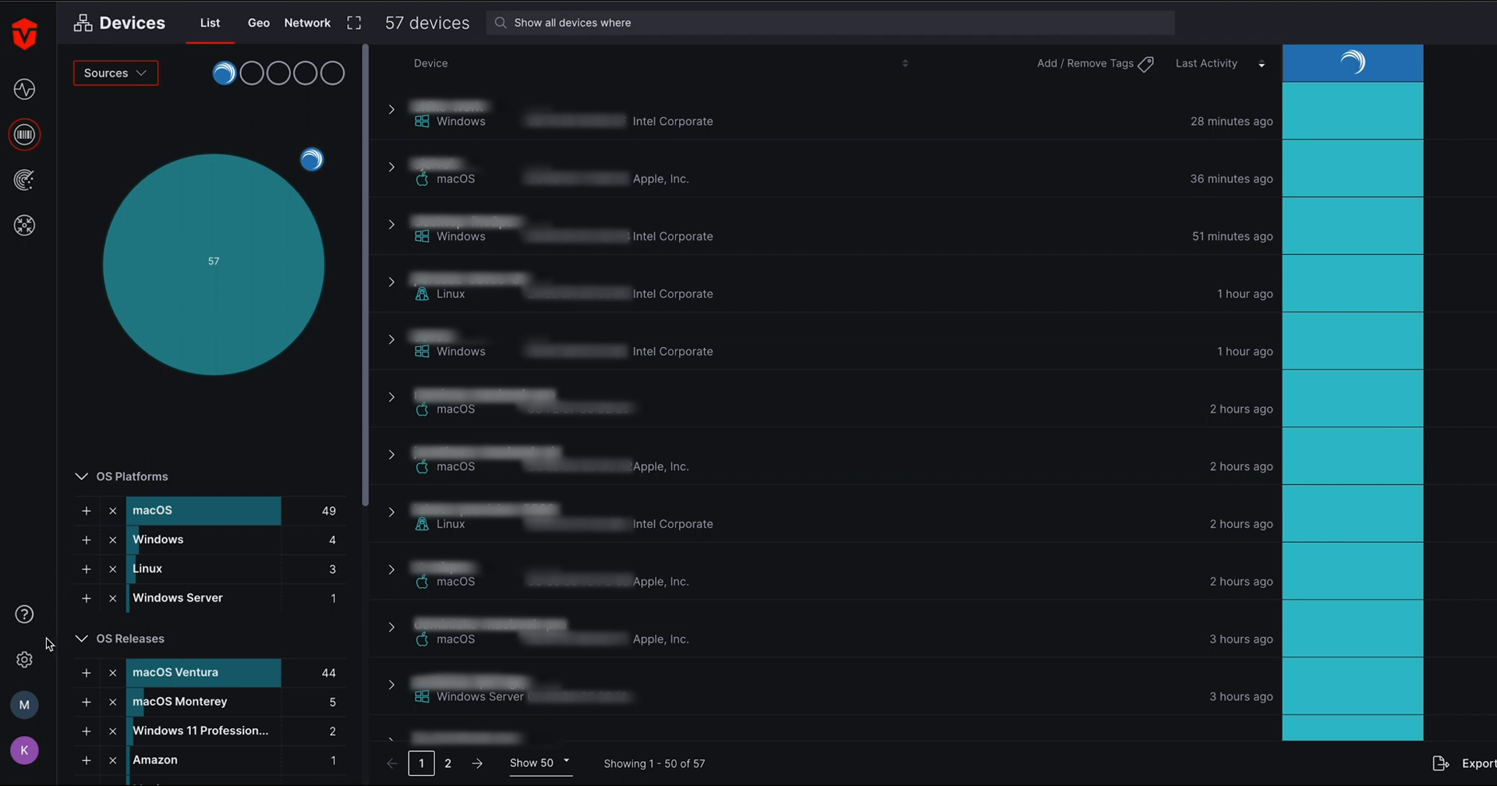
- Search the new integrations for "sentinel" and start configuring the SentinelOne integration
{"action": "left_click", "coordinate": [34, 663]}
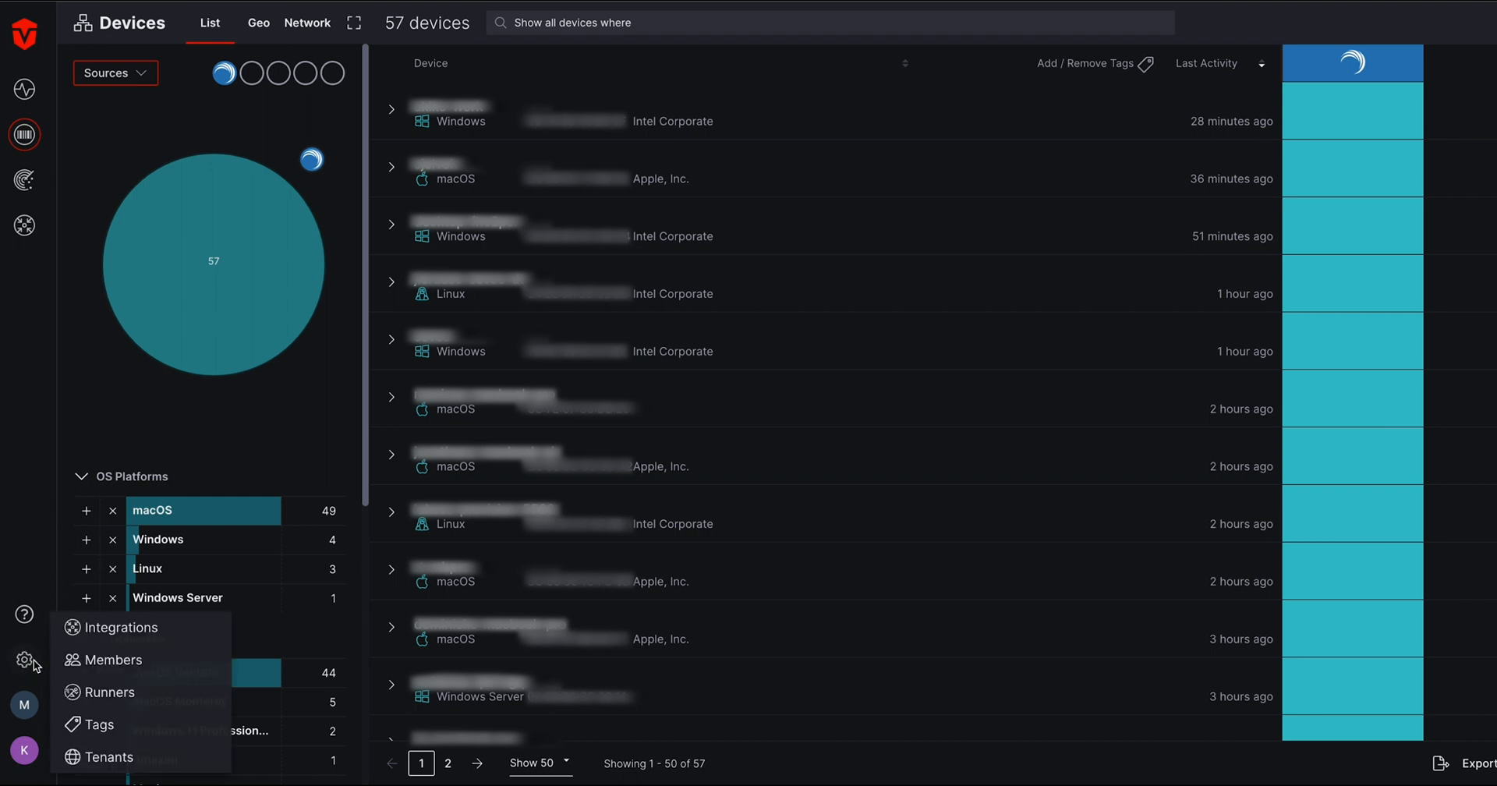
{"action": "left_click", "coordinate": [110, 629]}
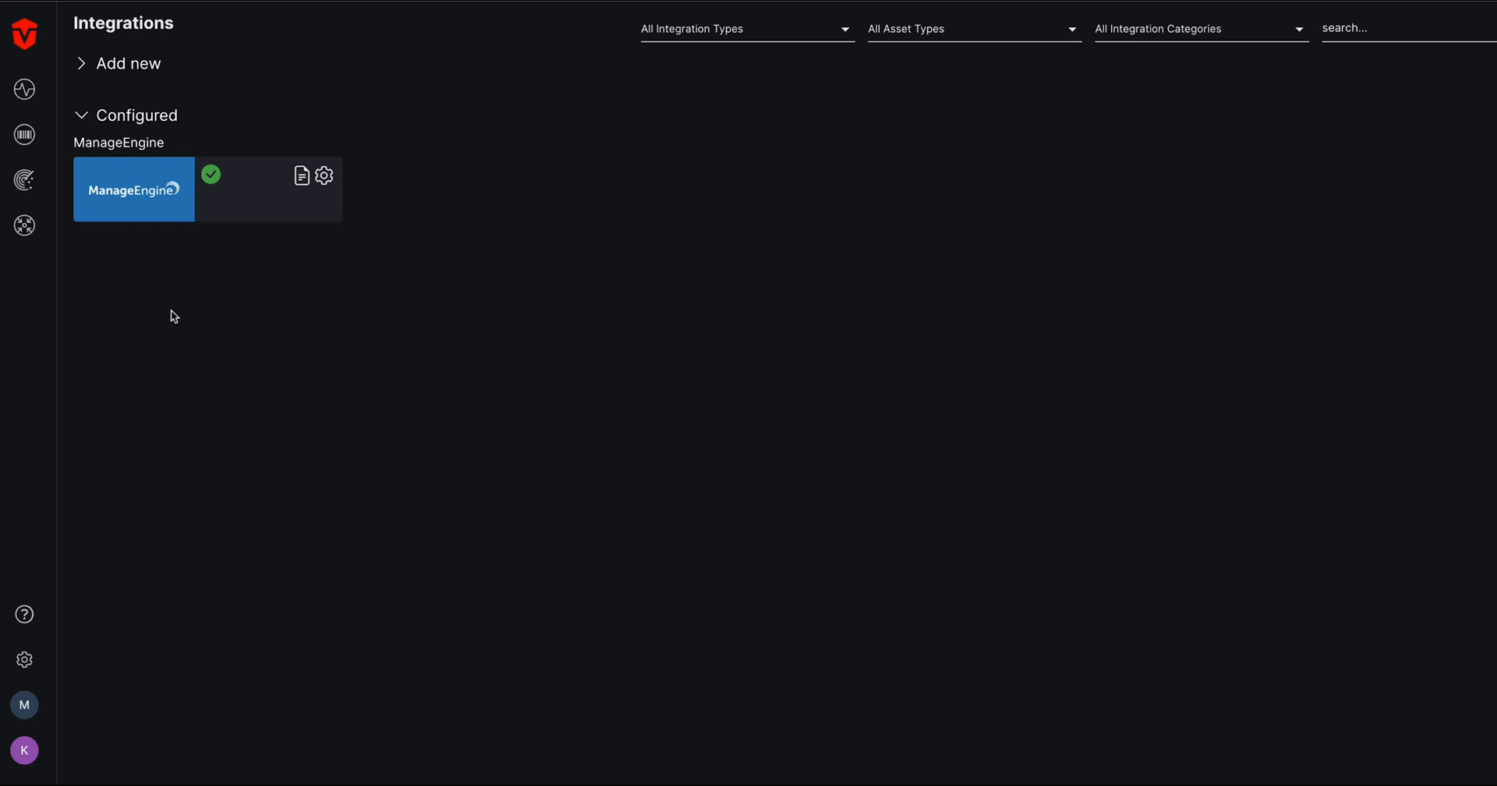
{"action": "left_click", "coordinate": [159, 75]}
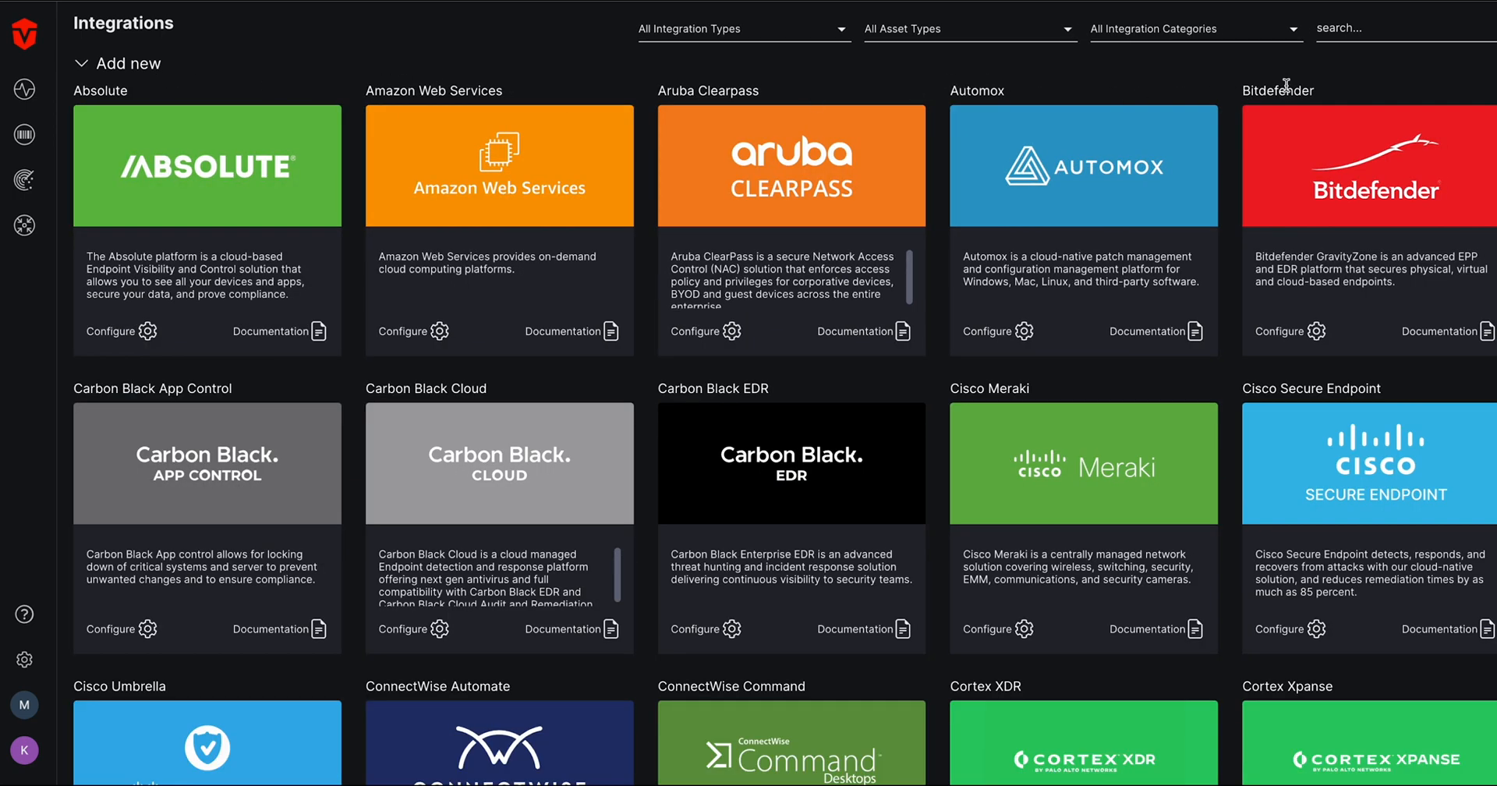
{"action": "left_click", "coordinate": [1371, 30]}
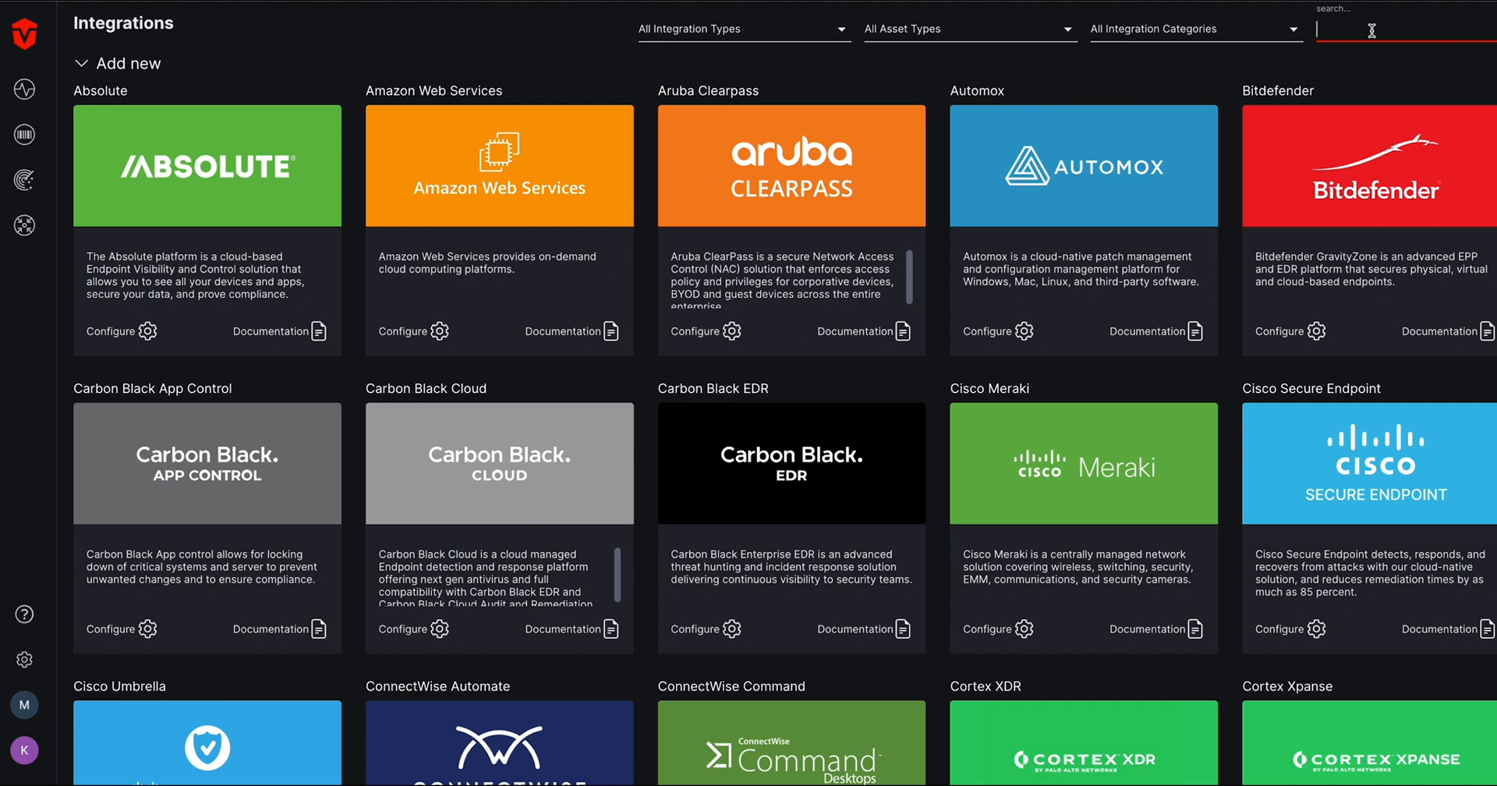
{"action": "type", "text": "senti"}
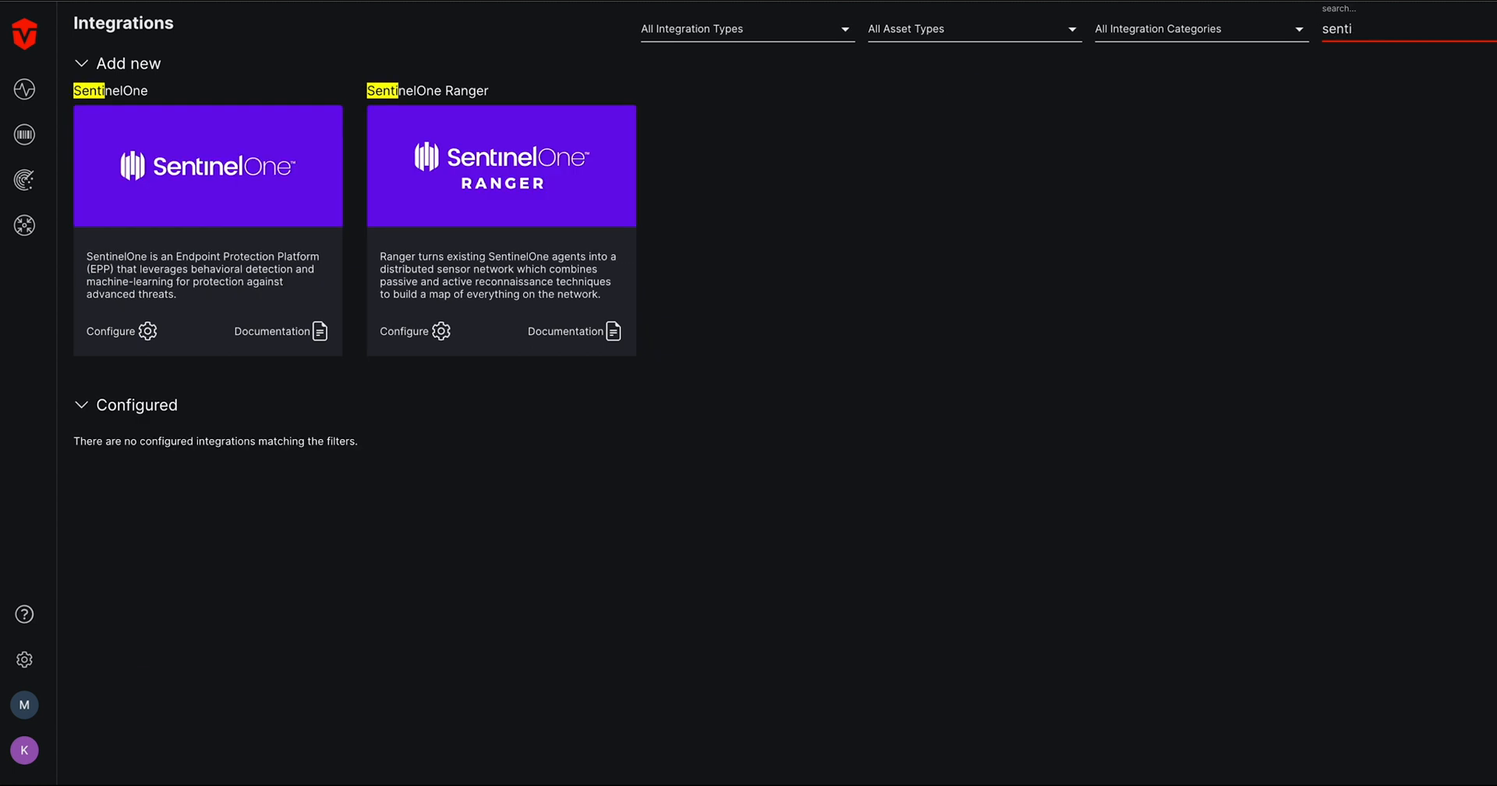
{"action": "type", "text": "nel"}
{"action": "left_click", "coordinate": [113, 330]}
- Enter the SentinelOne console URL and paste the API key, continuing to the integration's sources
{"action": "left_click", "coordinate": [708, 352]}
{"action": "key", "text": "ctrl+v"}
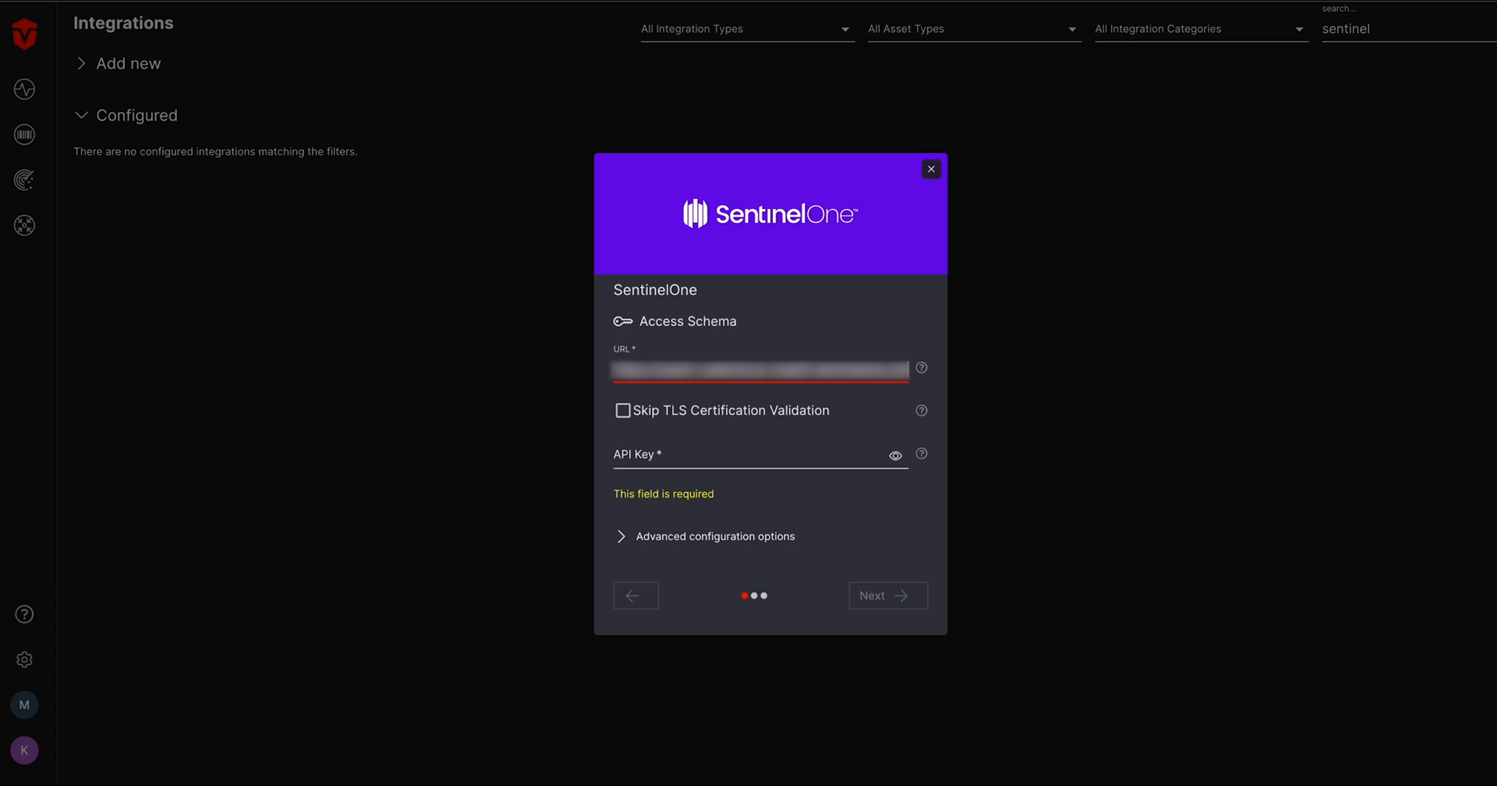
{"action": "left_click", "coordinate": [816, 459]}
{"action": "key", "text": "ctrl+v"}
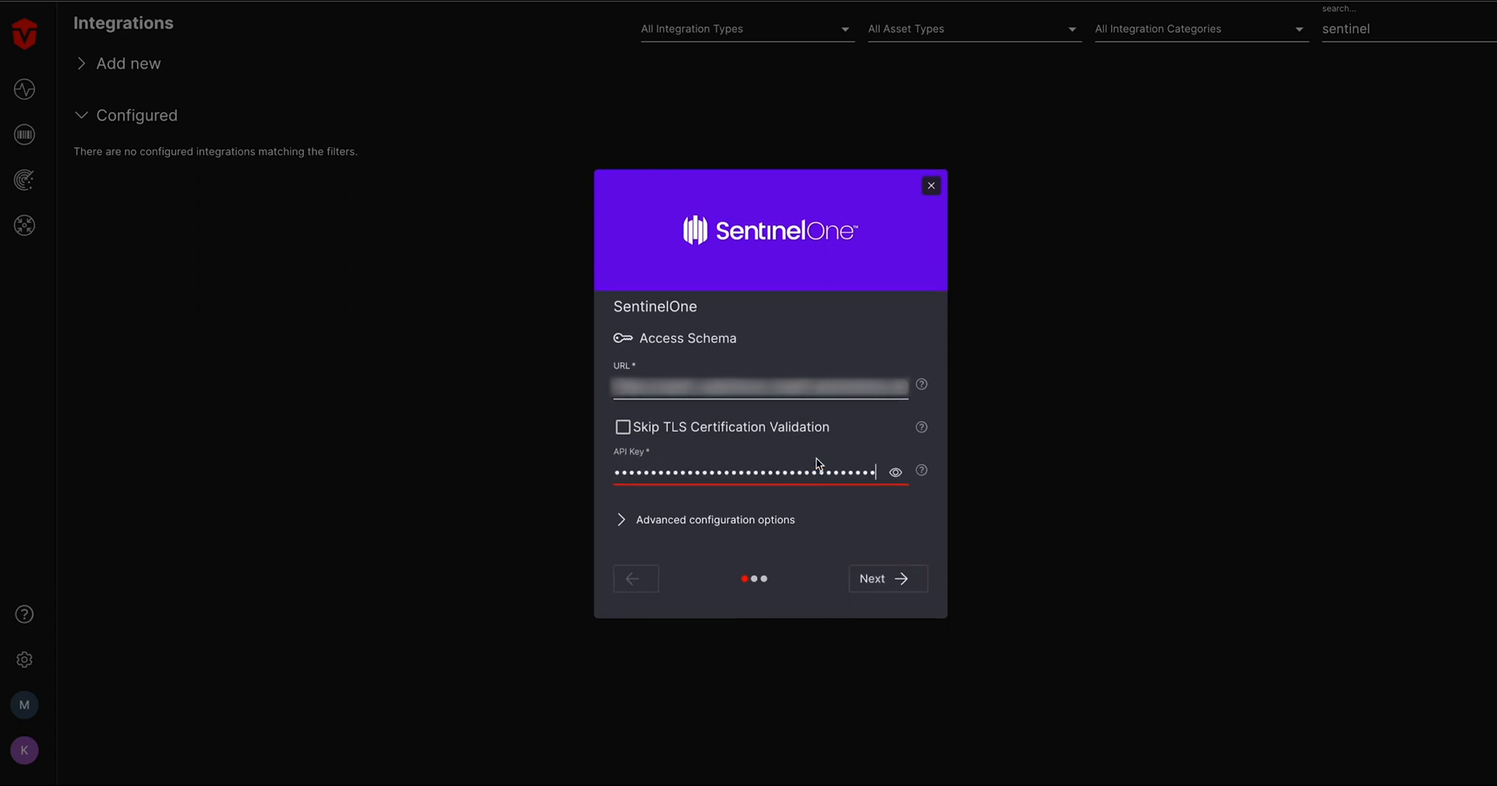
{"action": "left_click", "coordinate": [886, 580]}
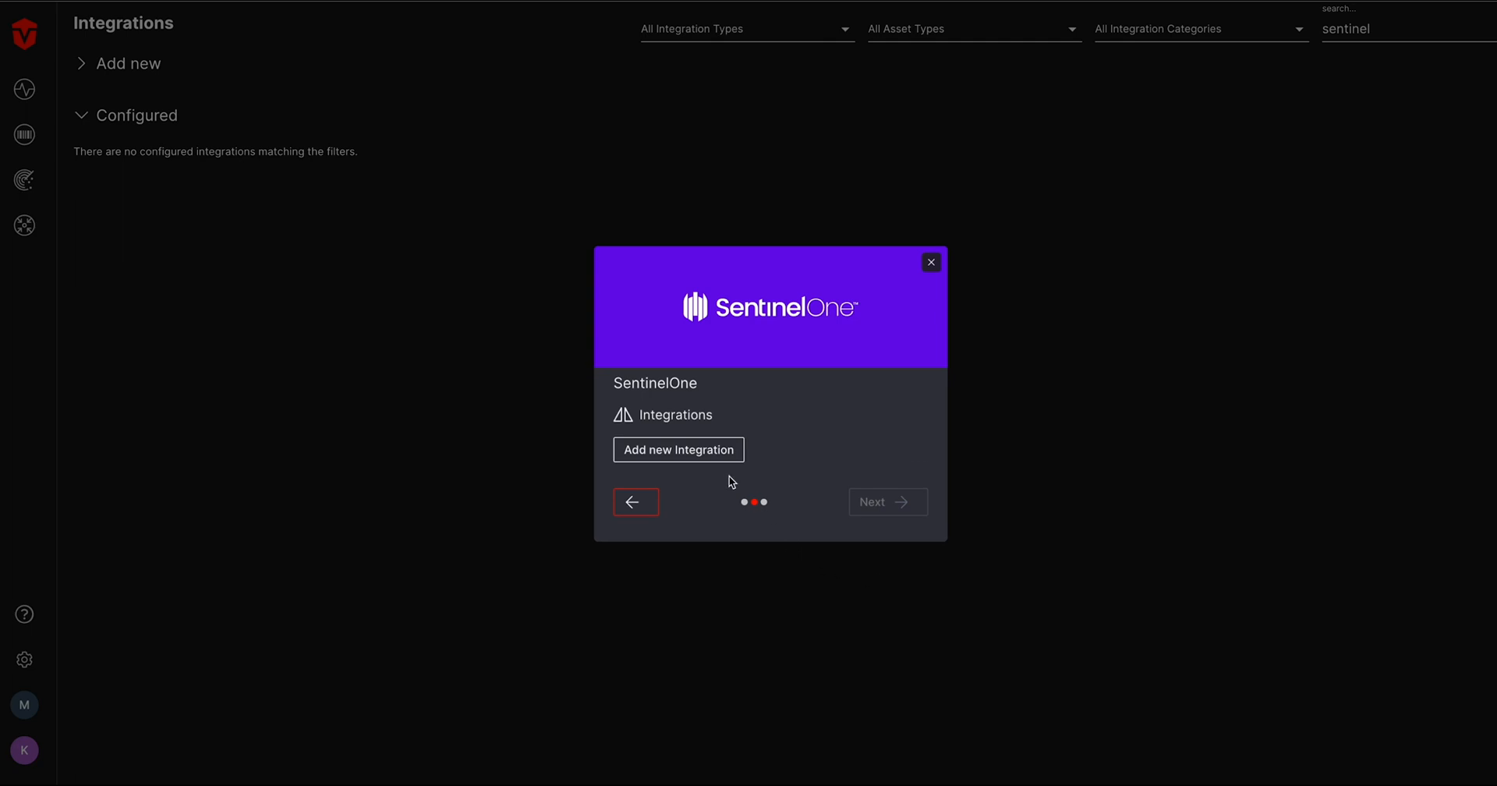
- Add a device collection source using the Account IDs schema with the account ID filled in, and activate the SentinelOne integration
{"action": "left_click", "coordinate": [718, 449]}
{"action": "left_click", "coordinate": [712, 477]}
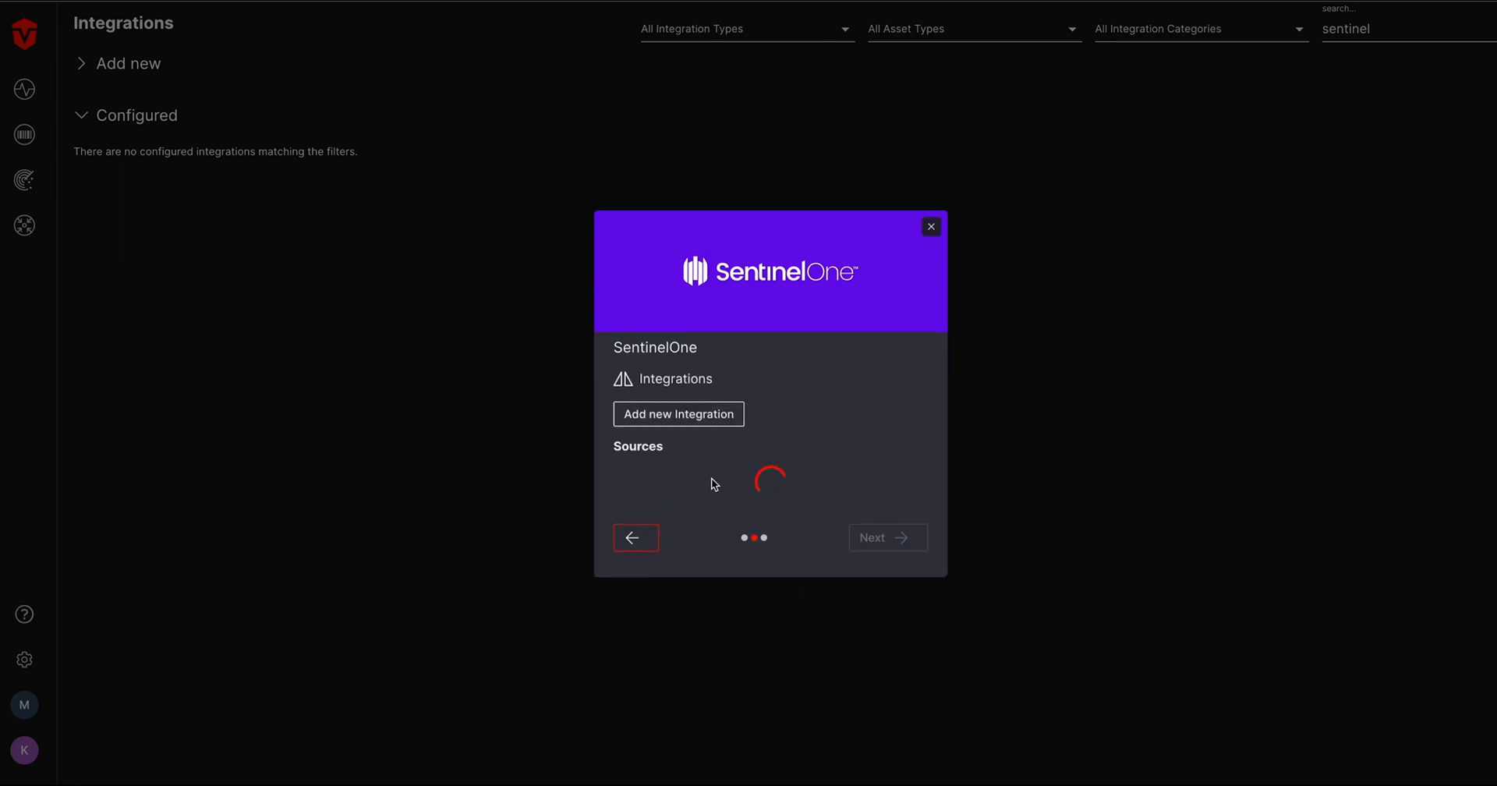
{"action": "left_click", "coordinate": [740, 499]}
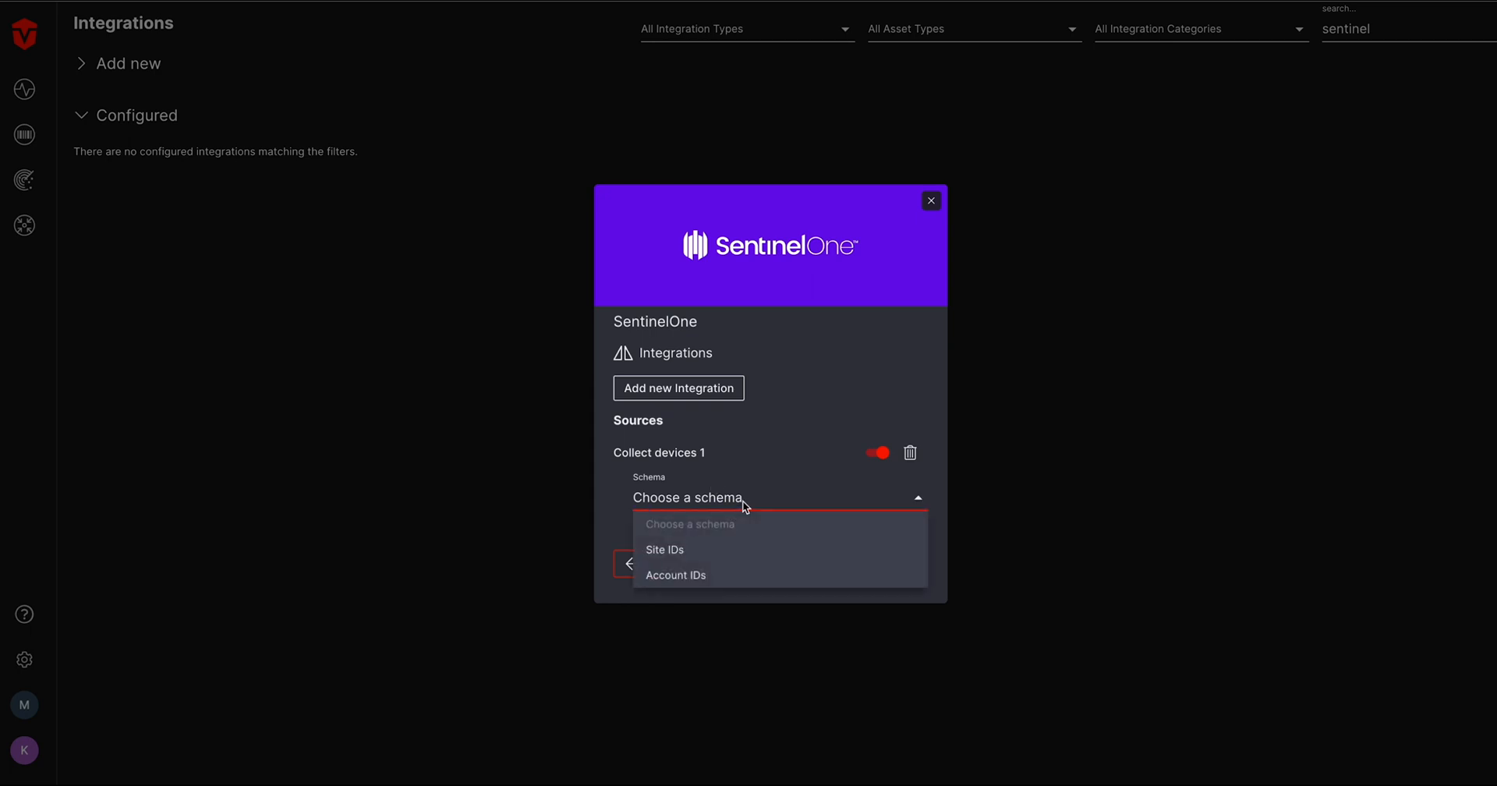
{"action": "left_click", "coordinate": [781, 577]}
{"action": "left_click", "coordinate": [762, 524]}
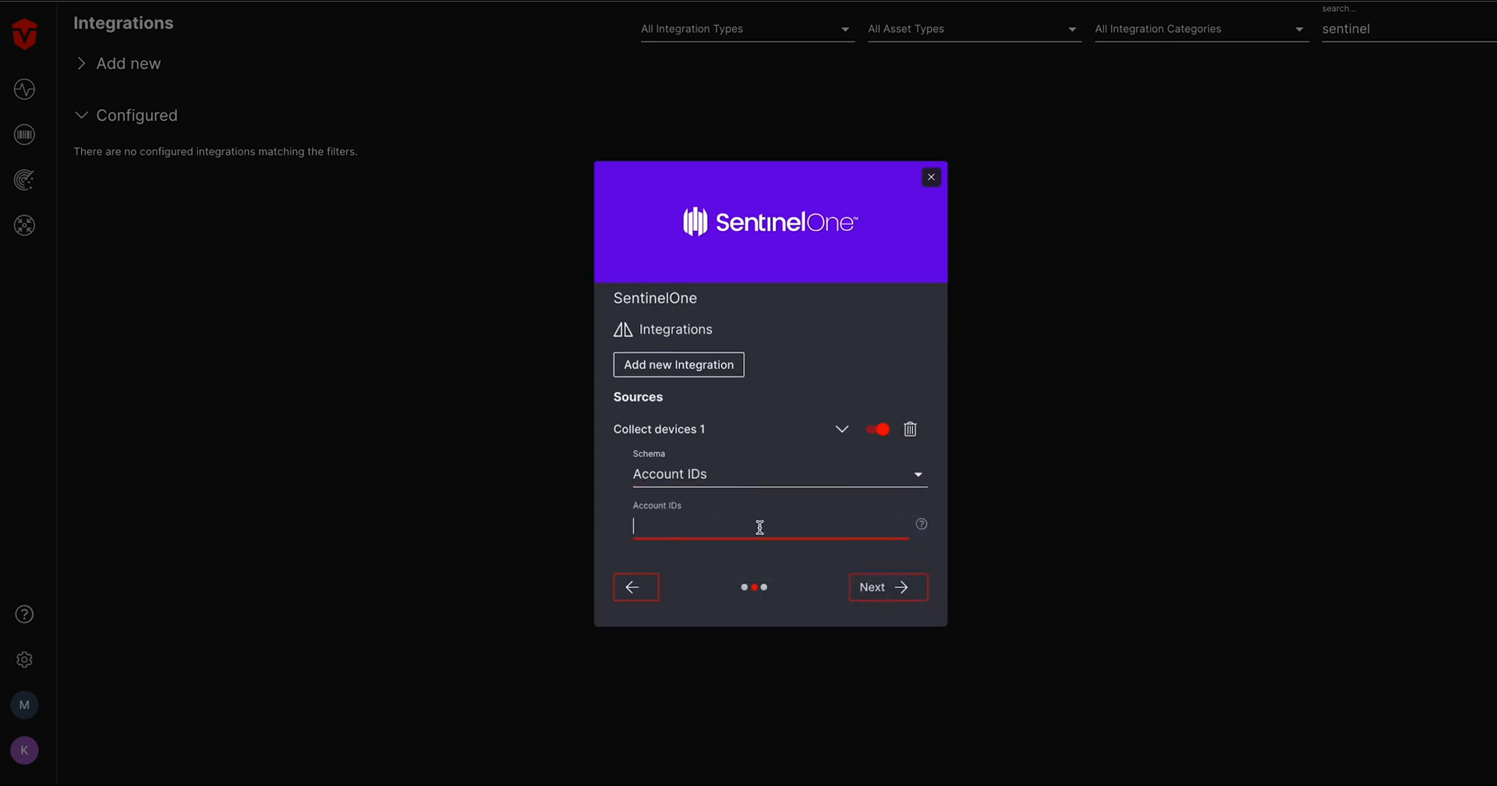
{"action": "key", "text": "ctrl+v"}
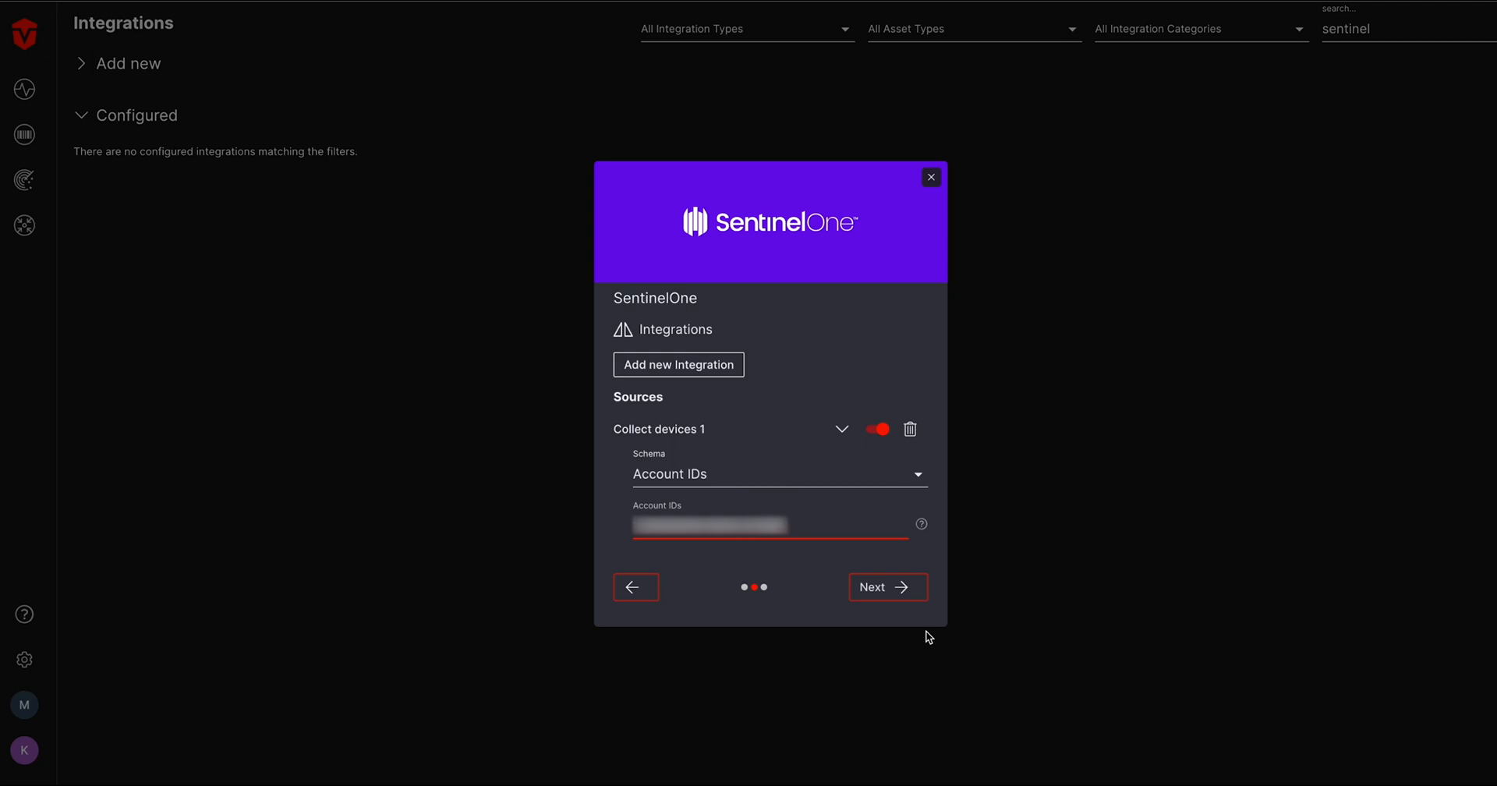
{"action": "left_click", "coordinate": [915, 603]}
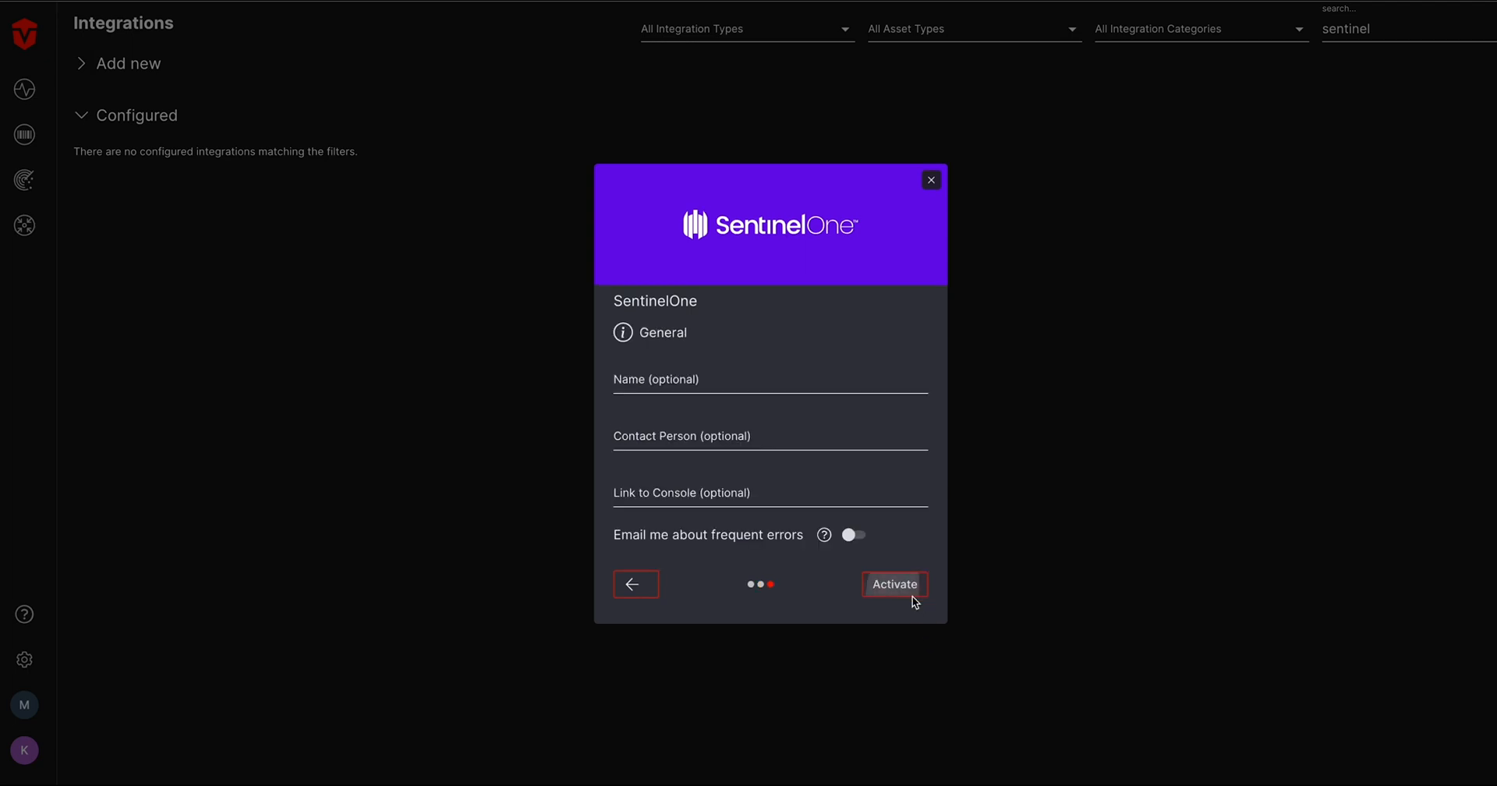
{"action": "left_click", "coordinate": [914, 589]}
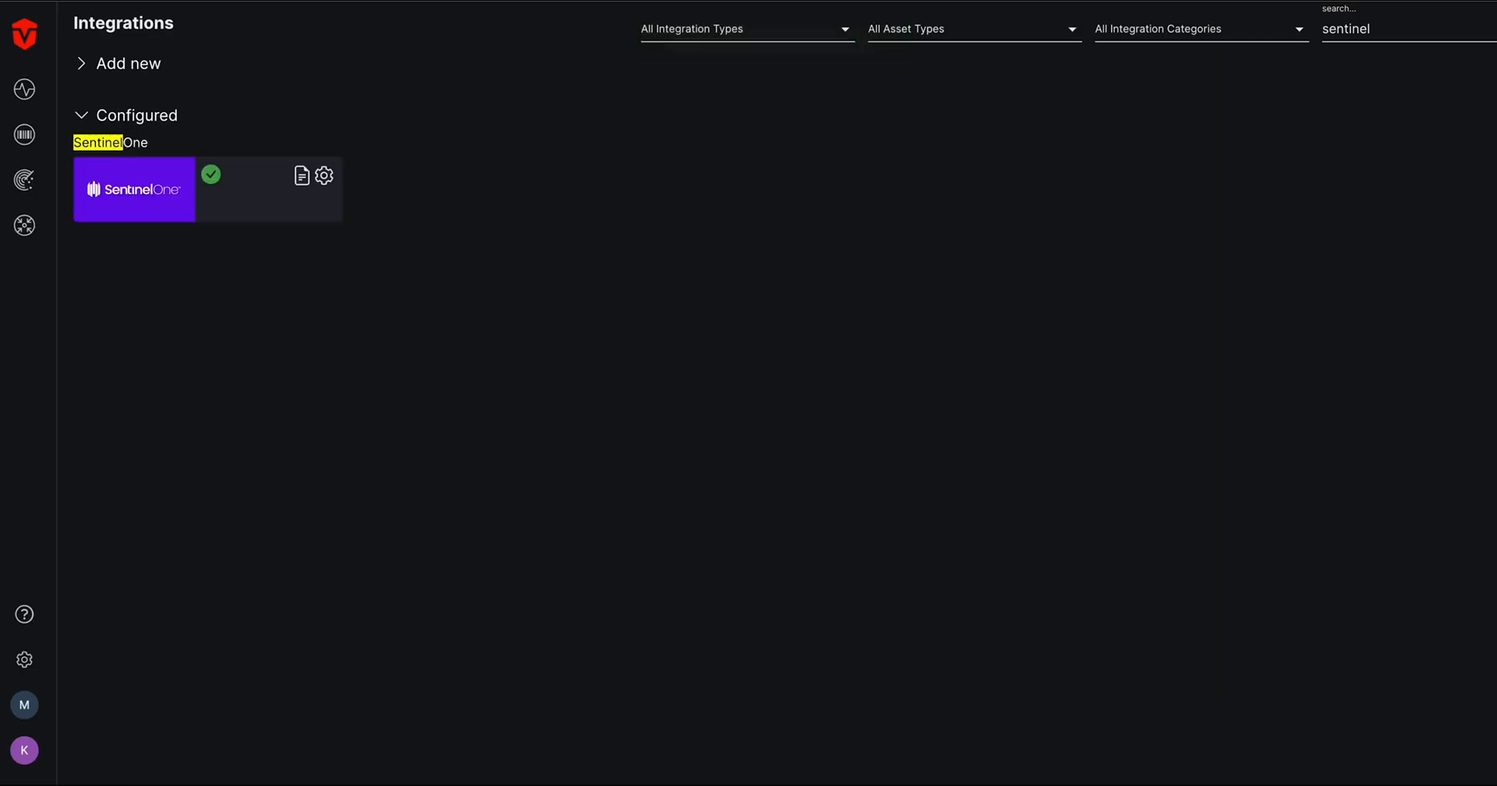
- Review endpoint security and configuration management coverage on the dashboard, and return to the device inventory list
{"action": "left_click", "coordinate": [14, 43]}
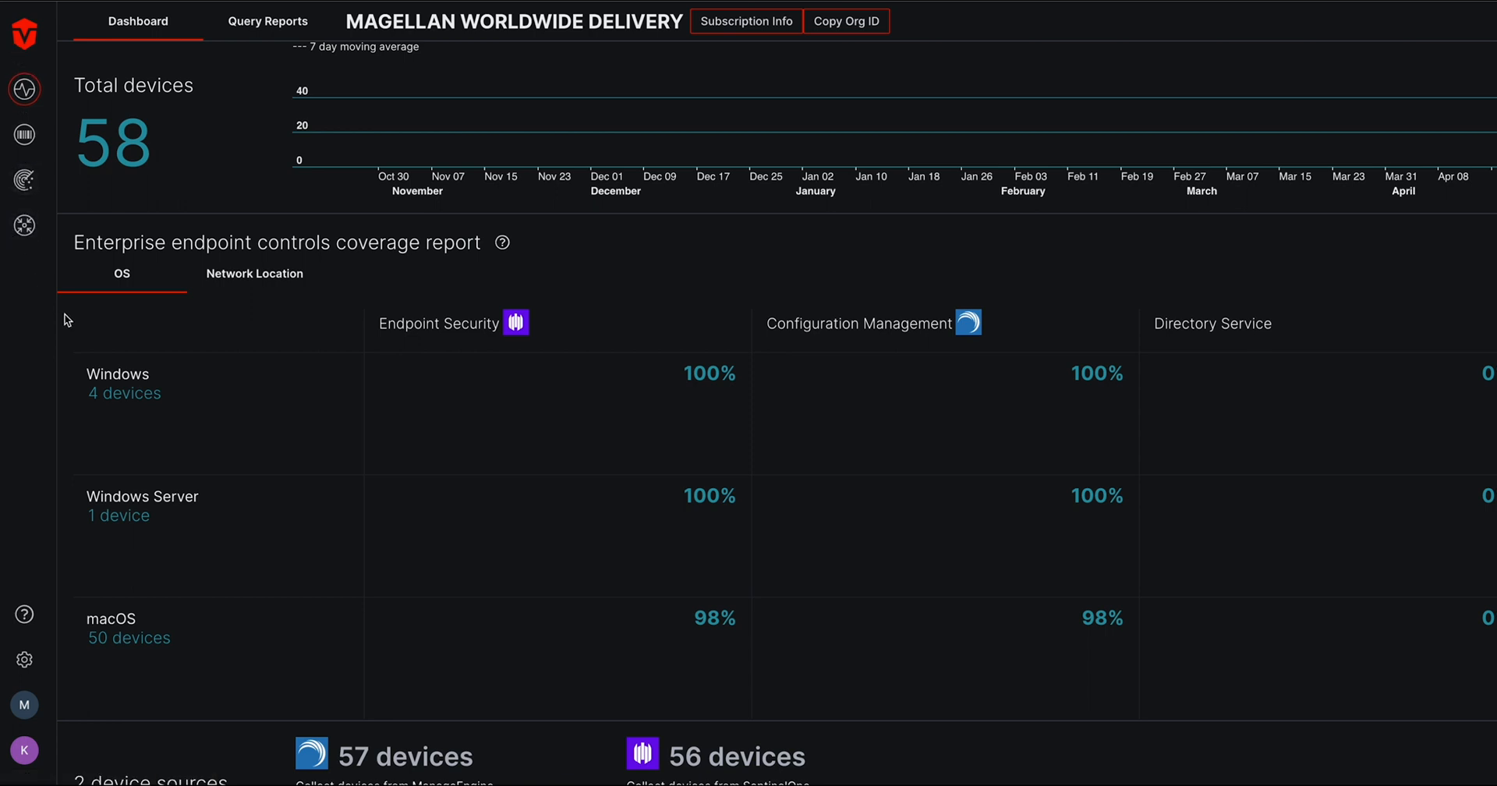
{"action": "mouse_move", "coordinate": [367, 372]}
{"action": "mouse_move", "coordinate": [796, 351]}
{"action": "mouse_move", "coordinate": [30, 136]}
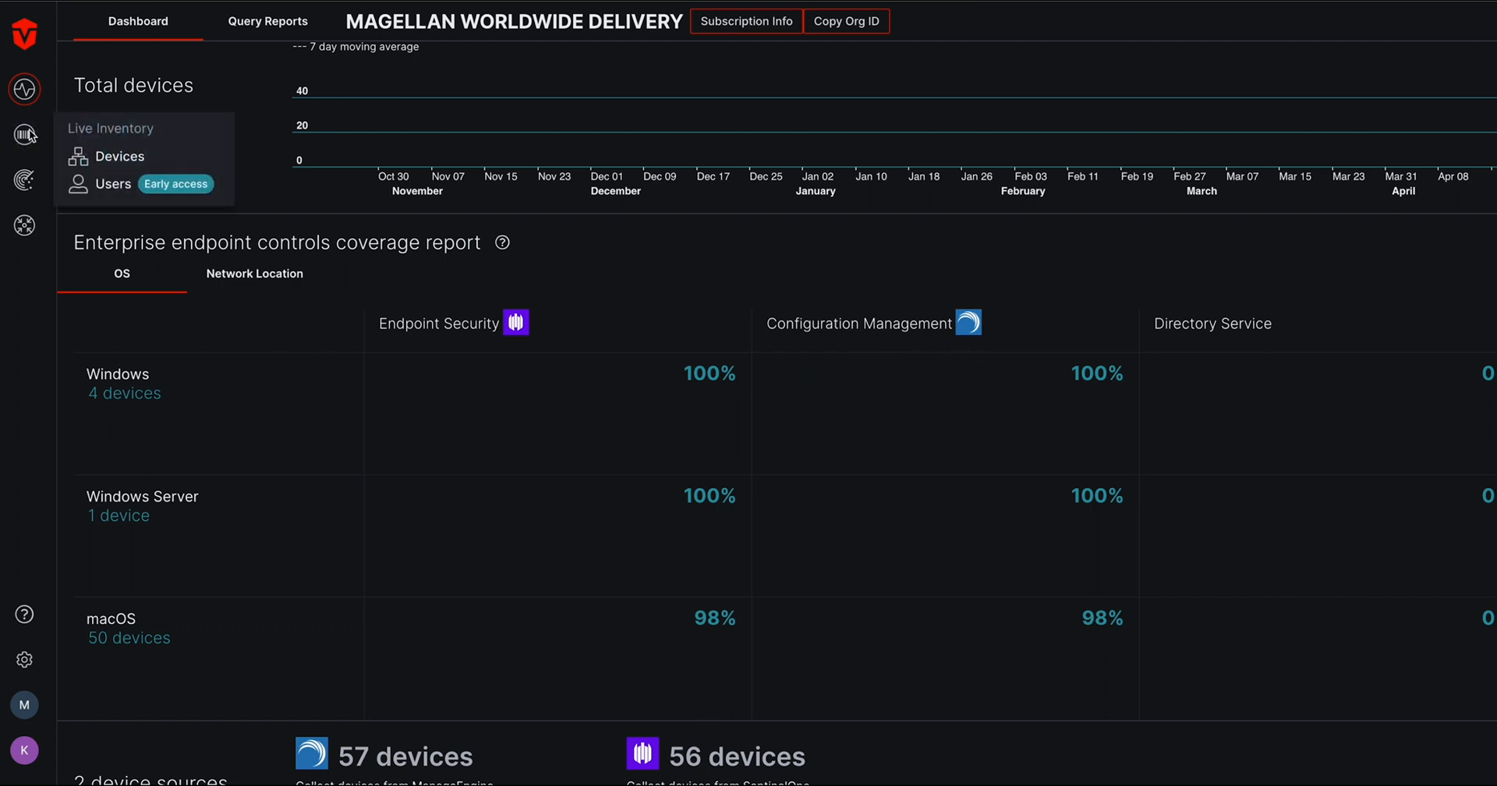
{"action": "left_click", "coordinate": [120, 160]}
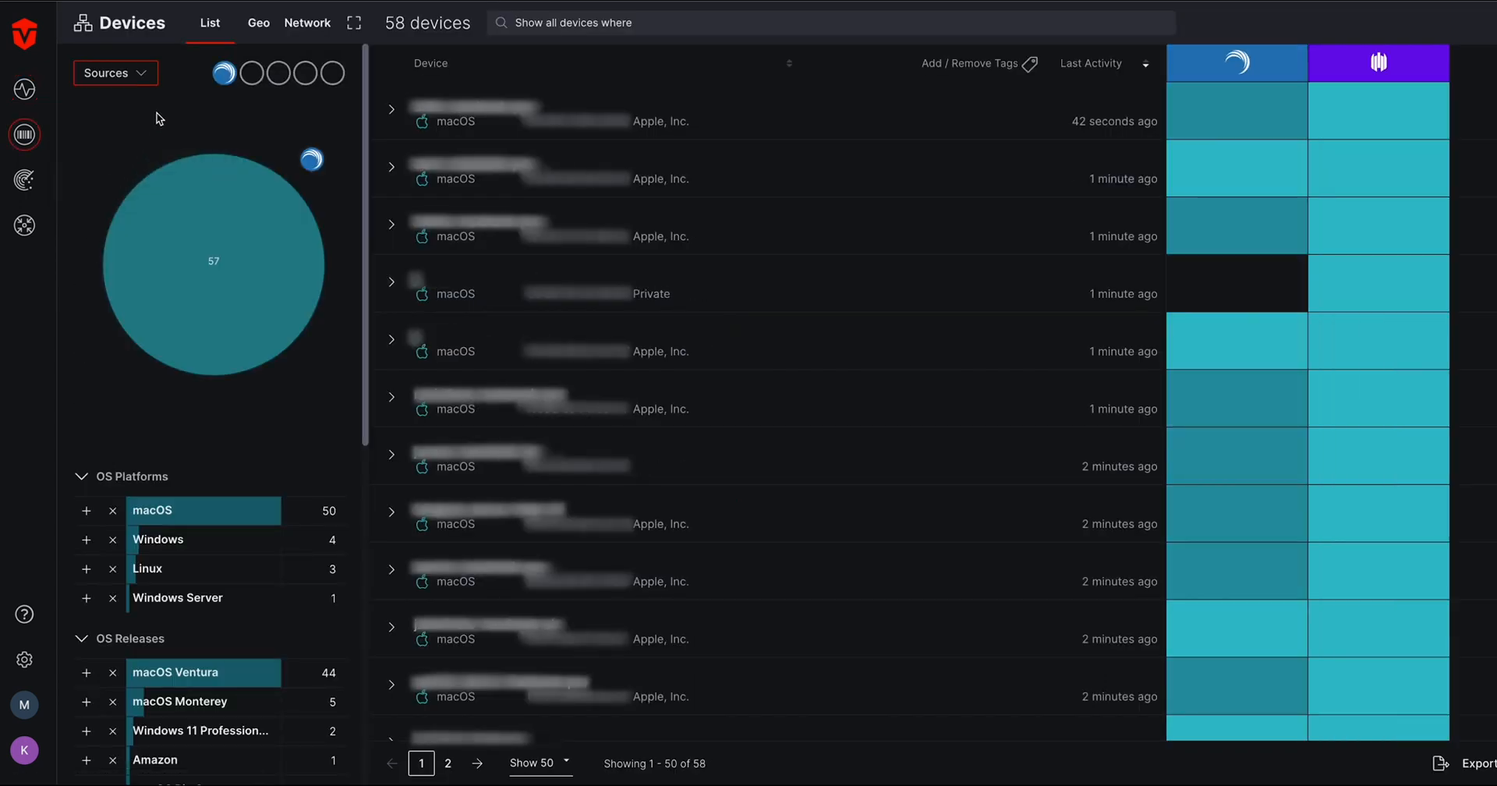
- Add SentinelOne to the source overlap diagram alongside ManageEngine
{"action": "left_click", "coordinate": [141, 77]}
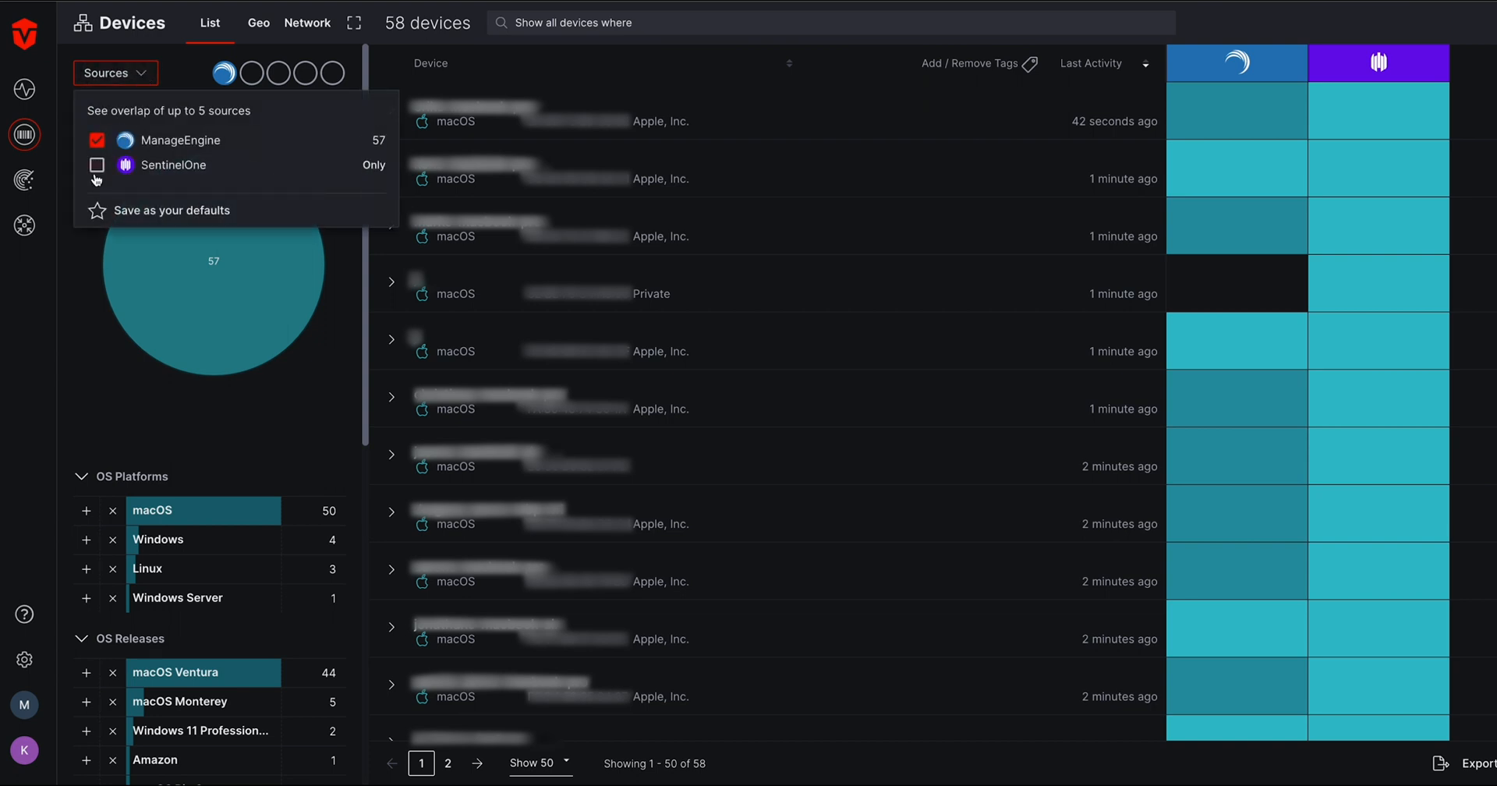
{"action": "left_click", "coordinate": [96, 165]}
{"action": "left_click", "coordinate": [127, 81]}
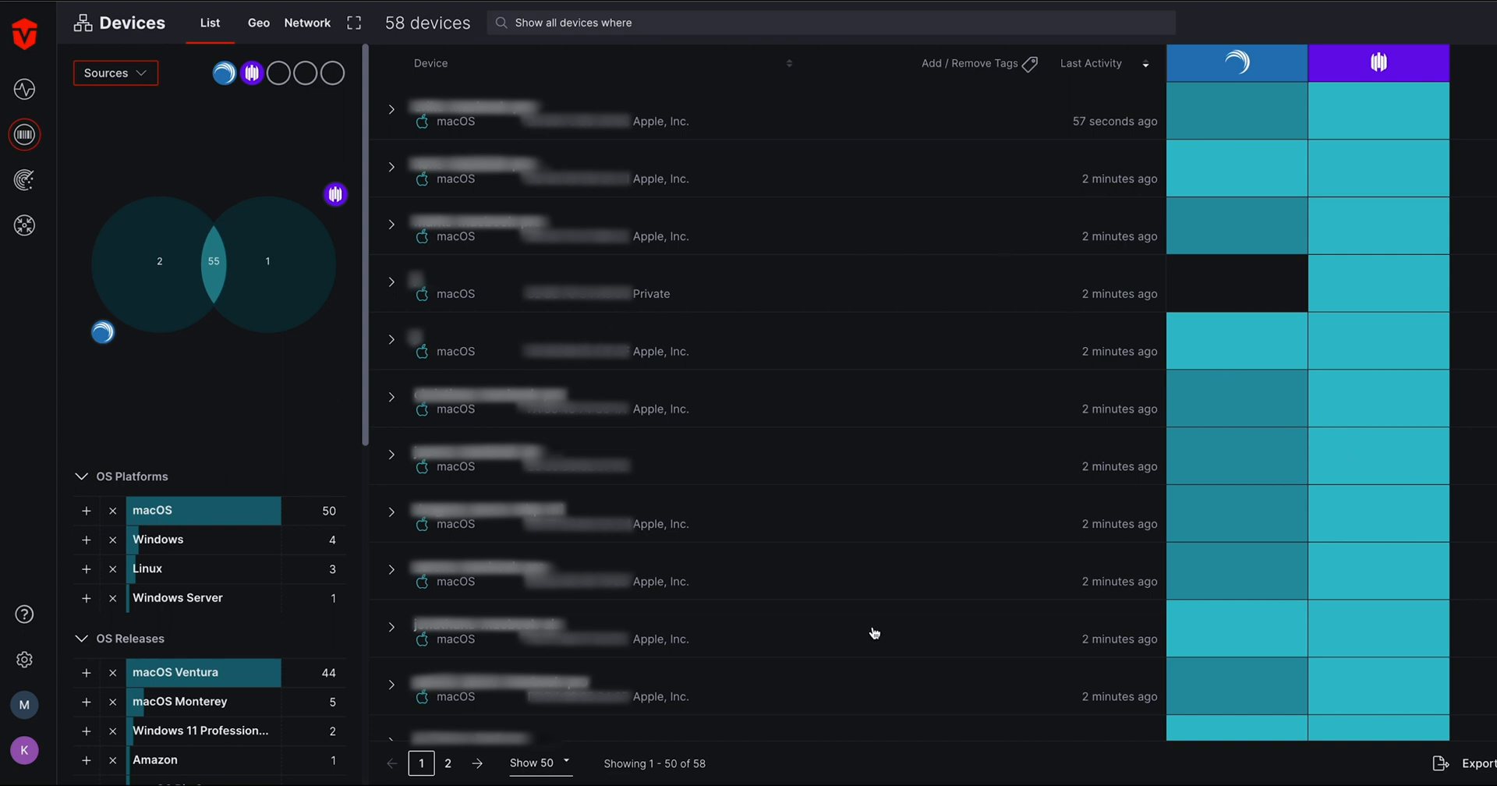
- Open the Runners settings page with the runner installation instructions
{"action": "left_click", "coordinate": [24, 657]}
{"action": "left_click", "coordinate": [107, 696]}
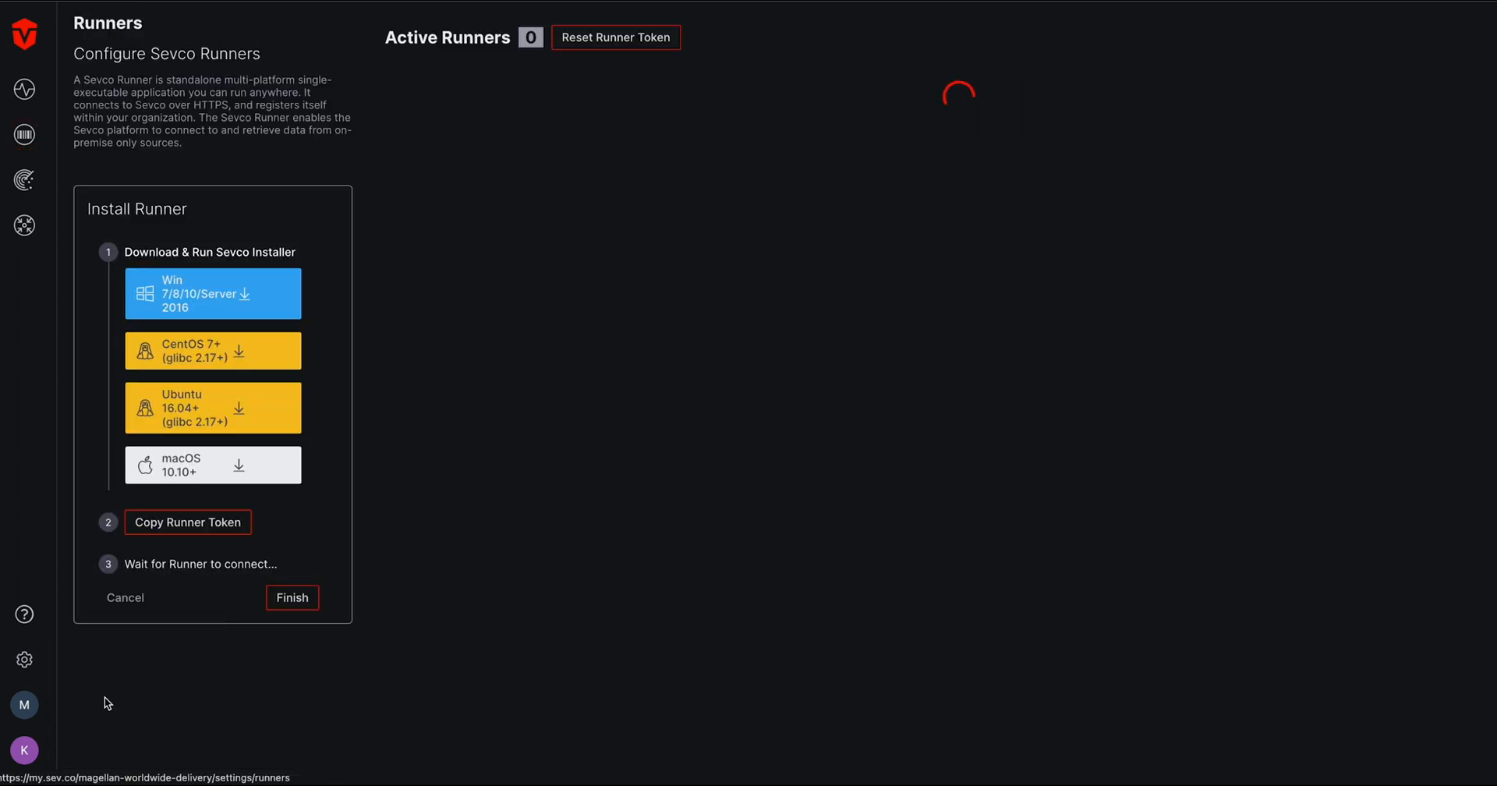